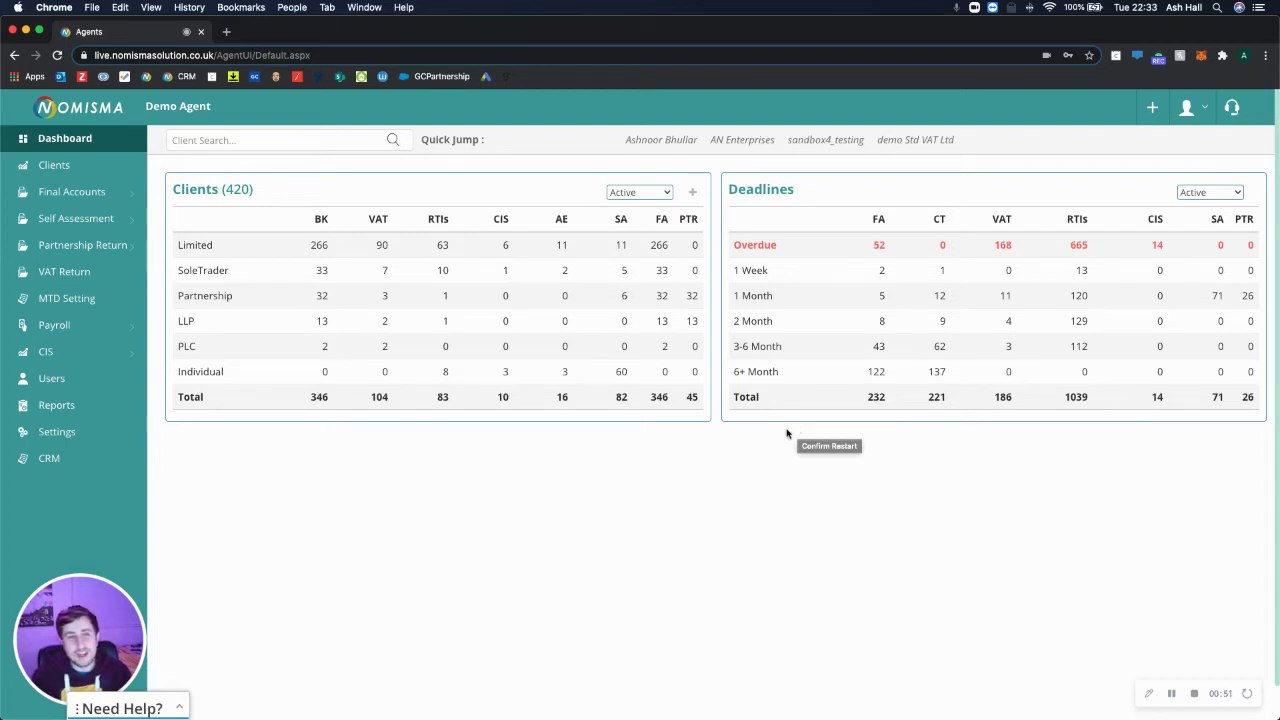
- Open the Self Assessment dashboard and review the work status breakdown by assignee
{"action": "left_click", "coordinate": [107, 226]}
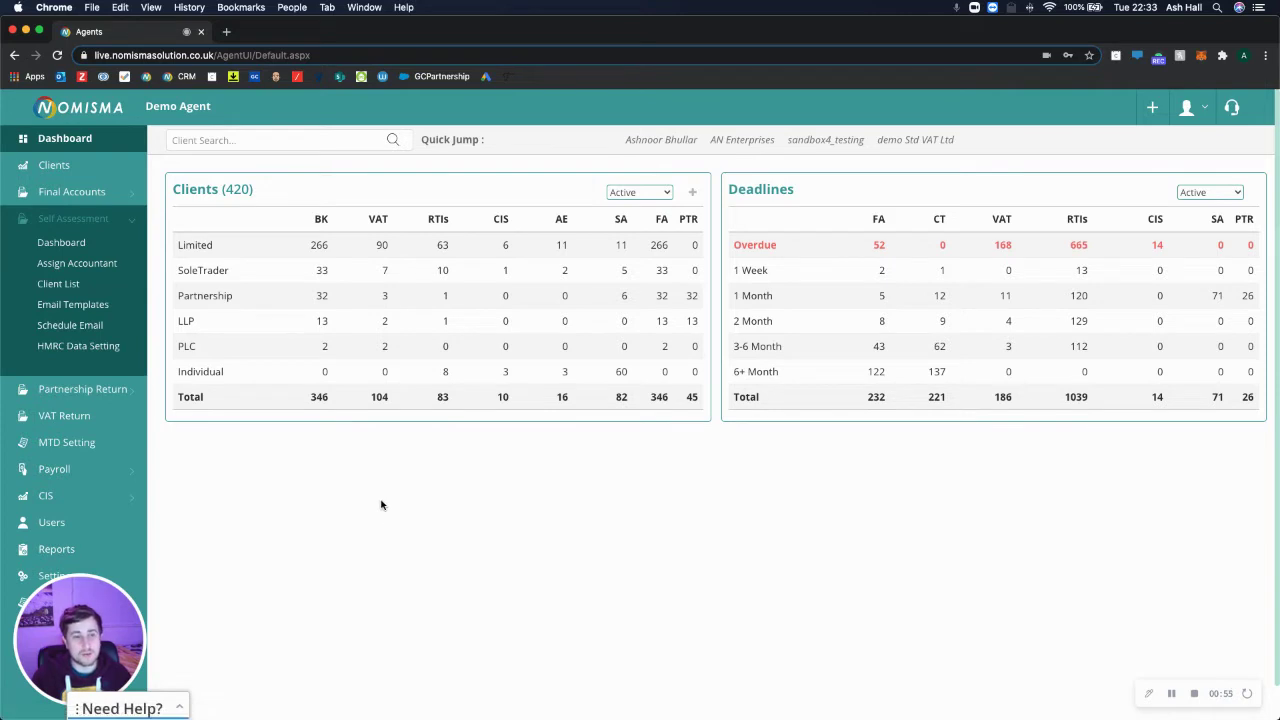
{"action": "left_click", "coordinate": [65, 244]}
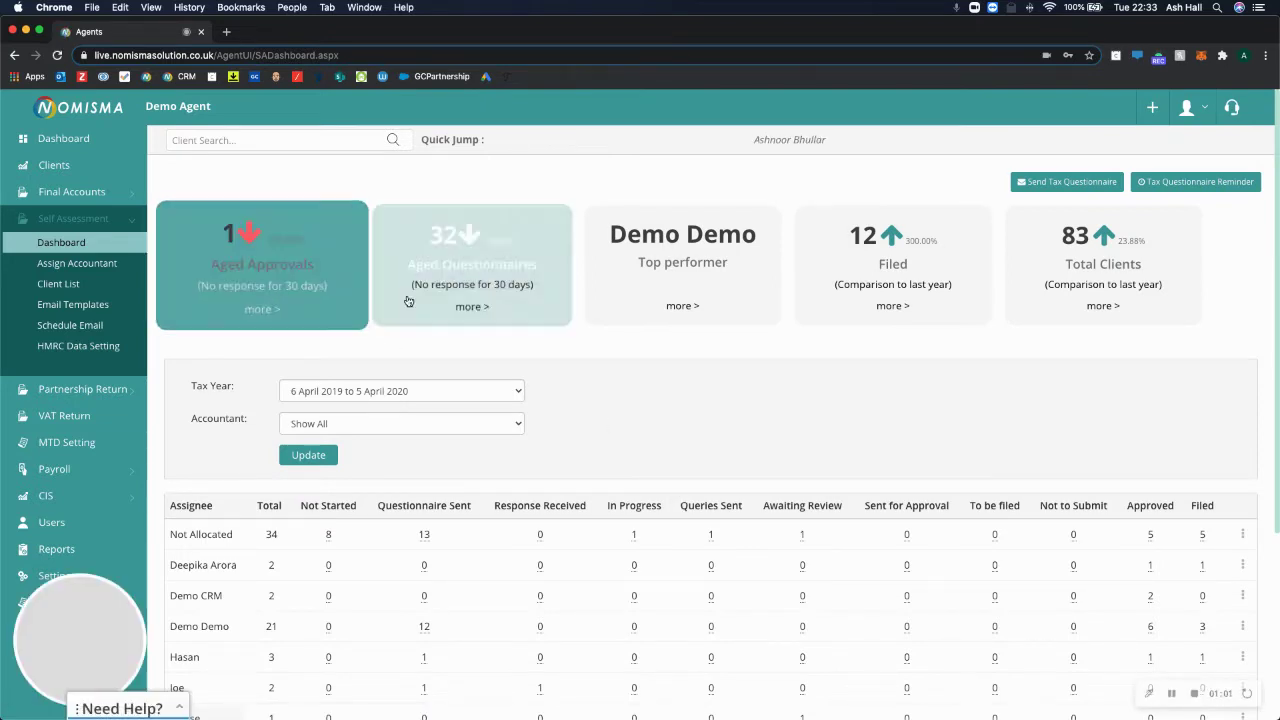
{"action": "scroll", "coordinate": [832, 421], "scroll_direction": "down", "scroll_amount": 2}
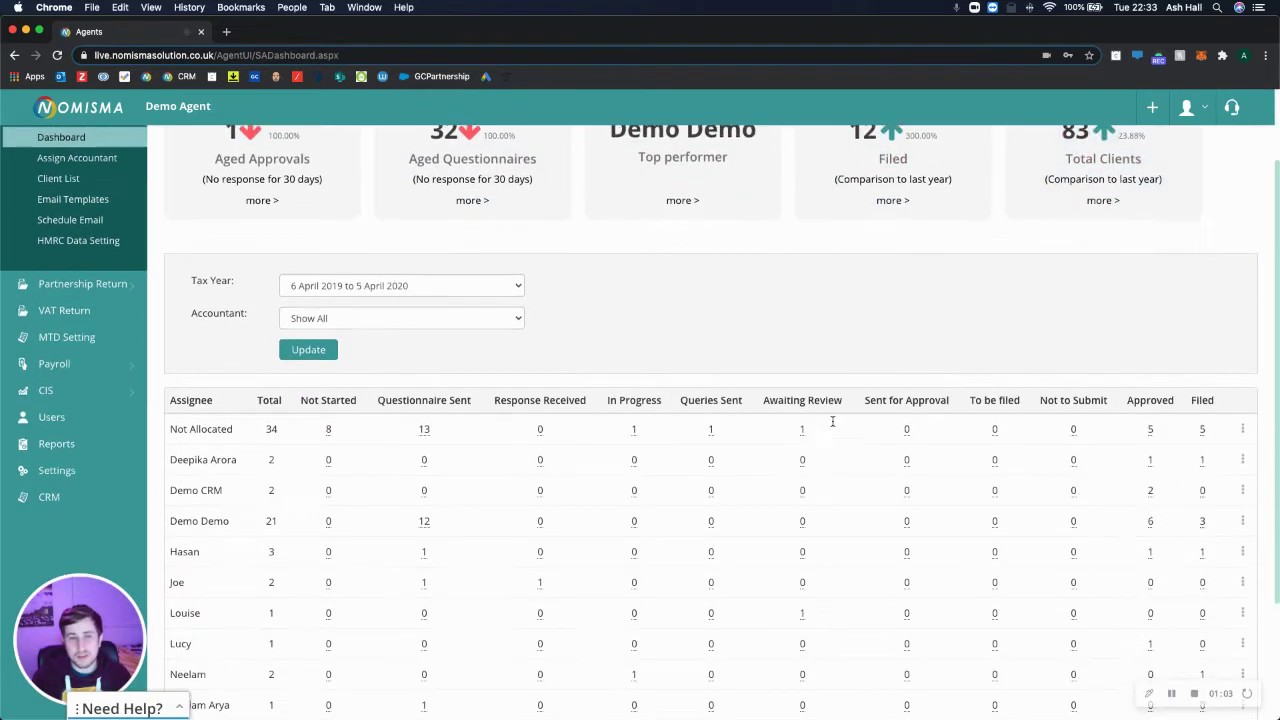
{"action": "scroll", "coordinate": [631, 356], "scroll_direction": "down", "scroll_amount": 3}
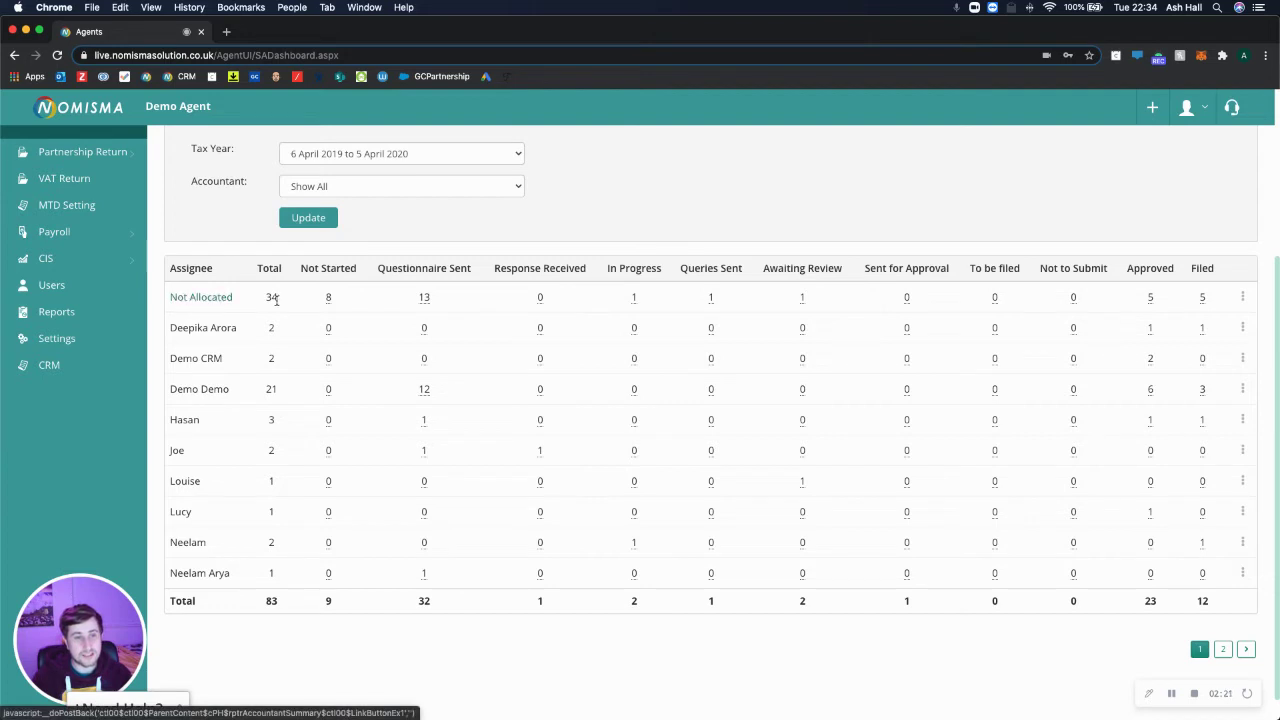
- List the Not Started returns of the Not Allocated group and assign an accountant to the first client
{"action": "left_click", "coordinate": [329, 298]}
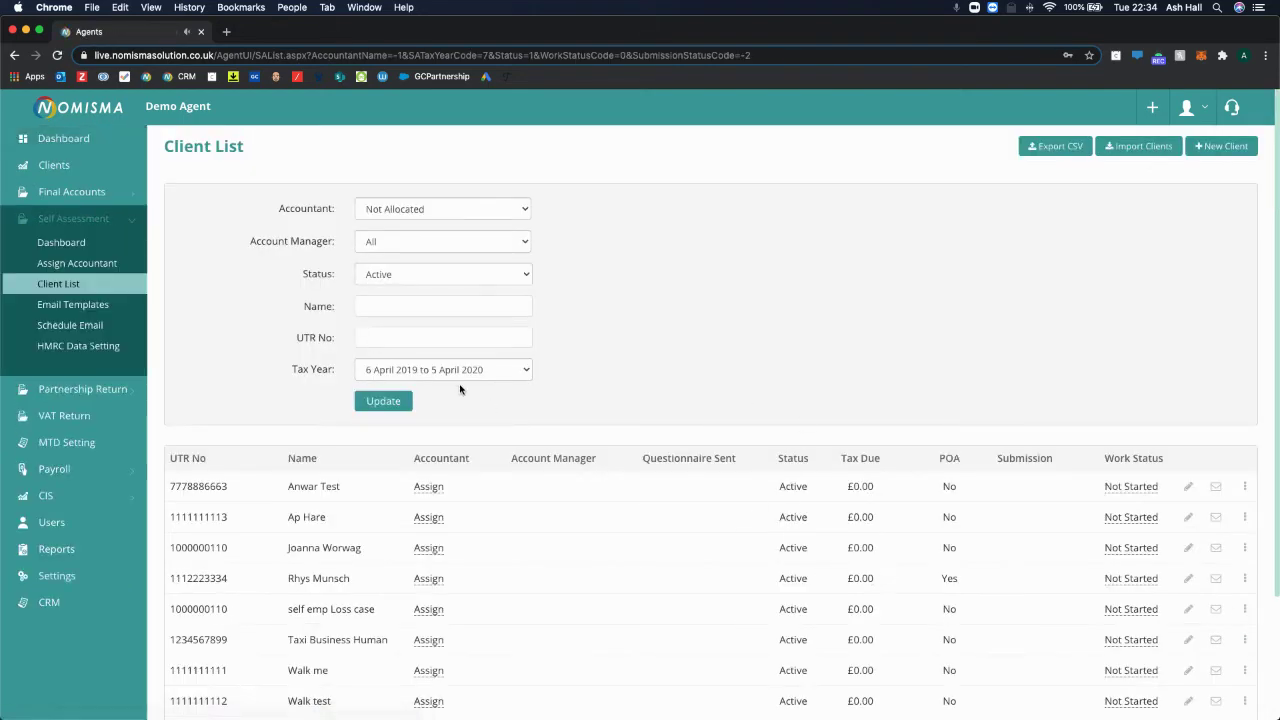
{"action": "scroll", "coordinate": [686, 449], "scroll_direction": "down", "scroll_amount": 3}
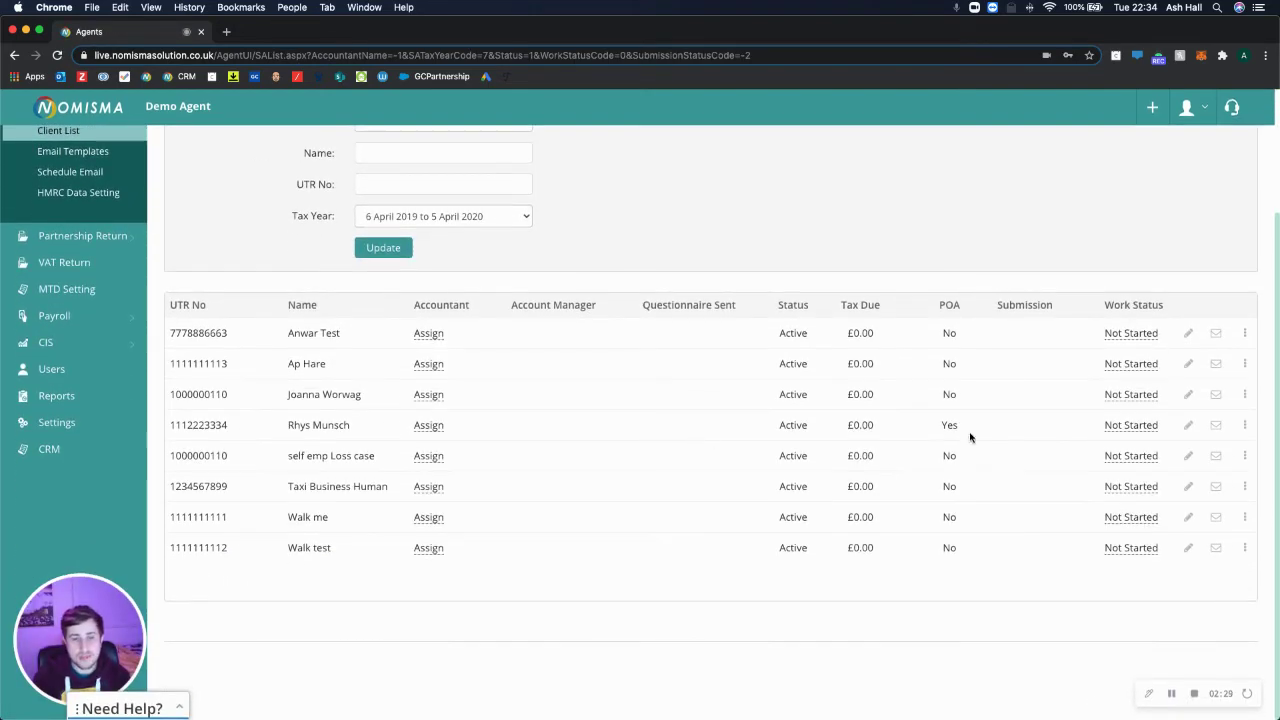
{"action": "left_click", "coordinate": [432, 337]}
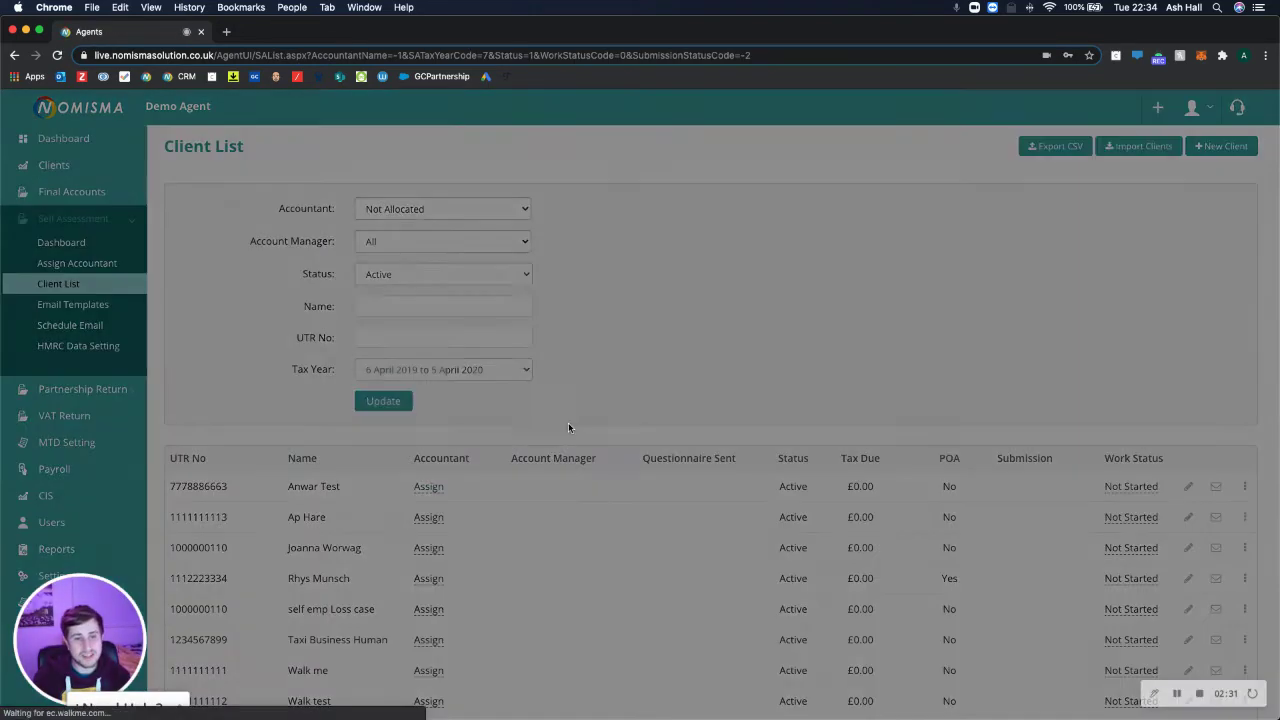
{"action": "left_click", "coordinate": [524, 322]}
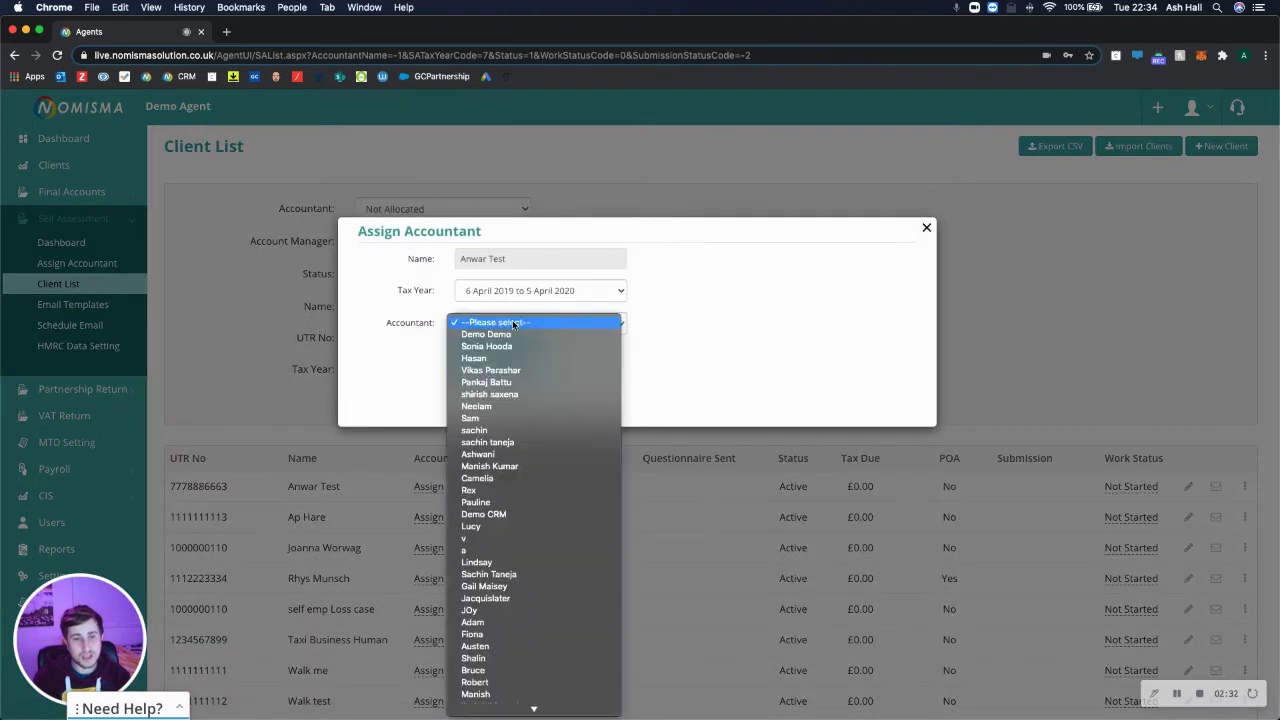
{"action": "left_click", "coordinate": [509, 442]}
{"action": "left_click", "coordinate": [472, 356]}
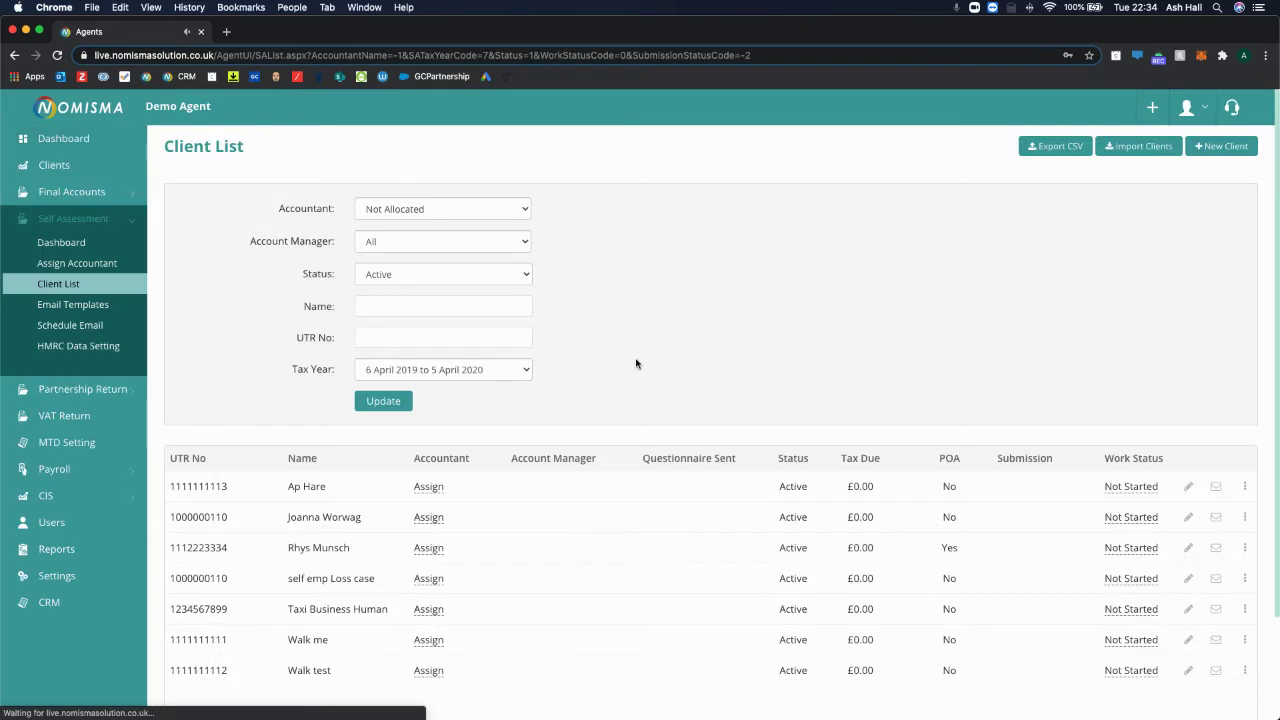
- Assign an accountant to the second client in the unallocated list for 6 April 2019 to 5 April 2020
{"action": "scroll", "coordinate": [503, 388], "scroll_direction": "down", "scroll_amount": 3}
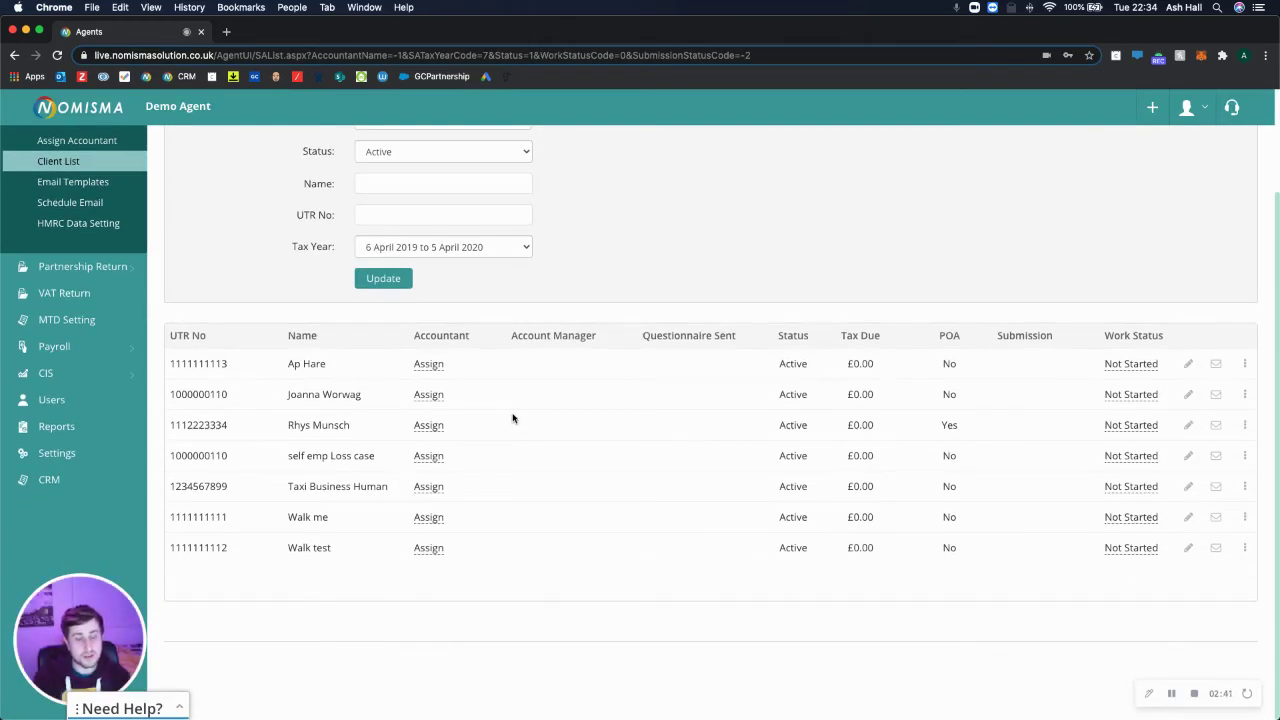
{"action": "left_click", "coordinate": [427, 396]}
{"action": "left_click", "coordinate": [550, 320]}
{"action": "left_click", "coordinate": [508, 492]}
{"action": "left_click", "coordinate": [472, 357]}
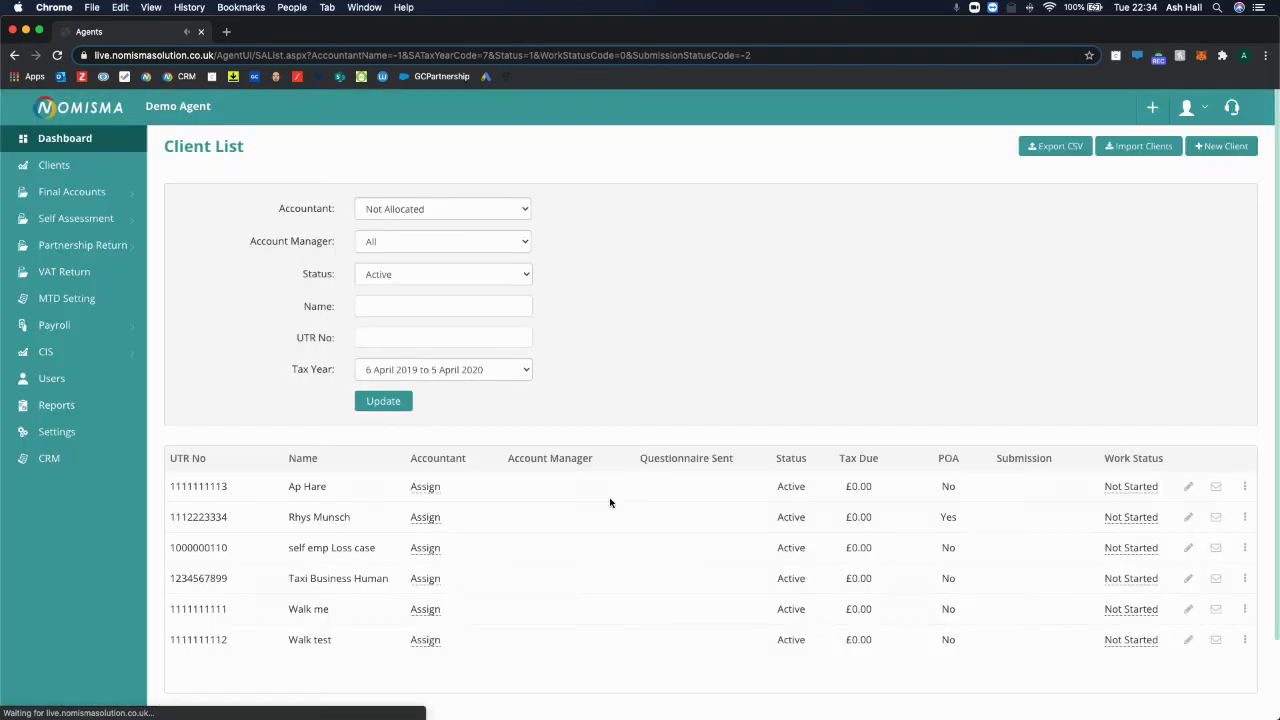
- Assign the third available accountant to the Taxi Business Human client for 6 April 2019 to 5 April 2020
{"action": "scroll", "coordinate": [609, 503], "scroll_direction": "down", "scroll_amount": 2}
{"action": "left_click", "coordinate": [425, 486]}
{"action": "left_click", "coordinate": [501, 320]}
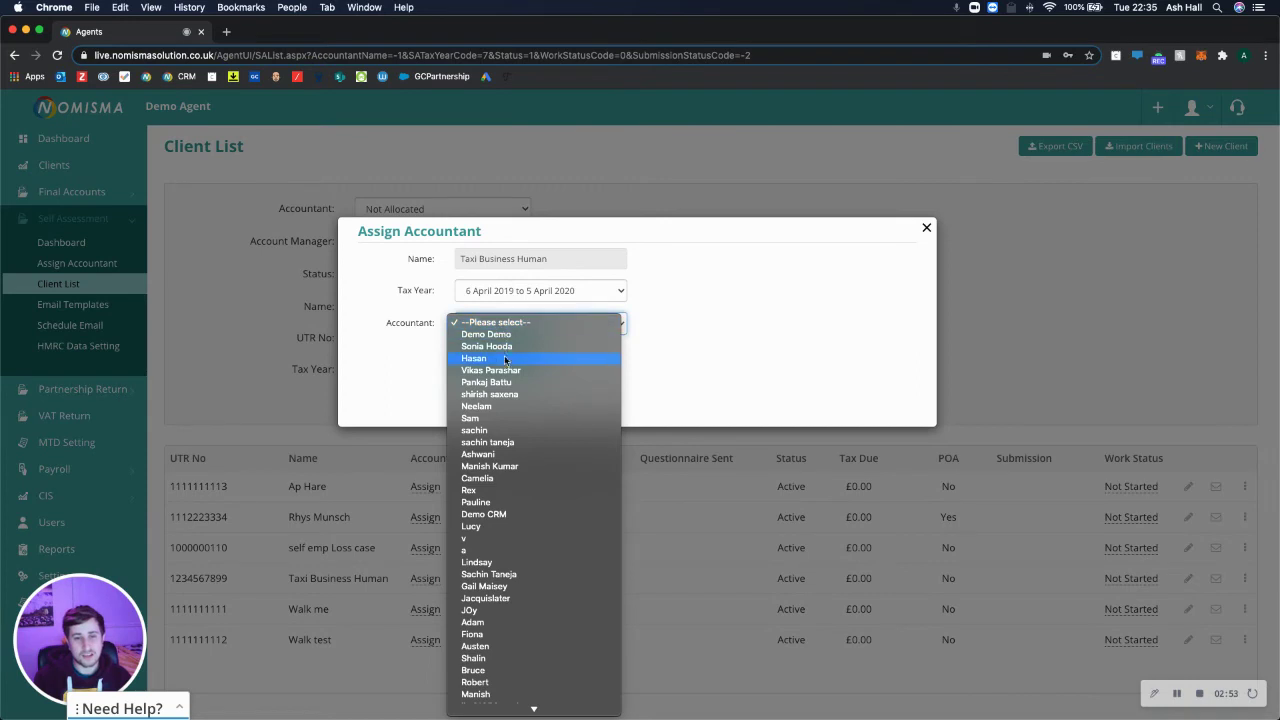
{"action": "left_click", "coordinate": [505, 358]}
{"action": "left_click", "coordinate": [472, 357]}
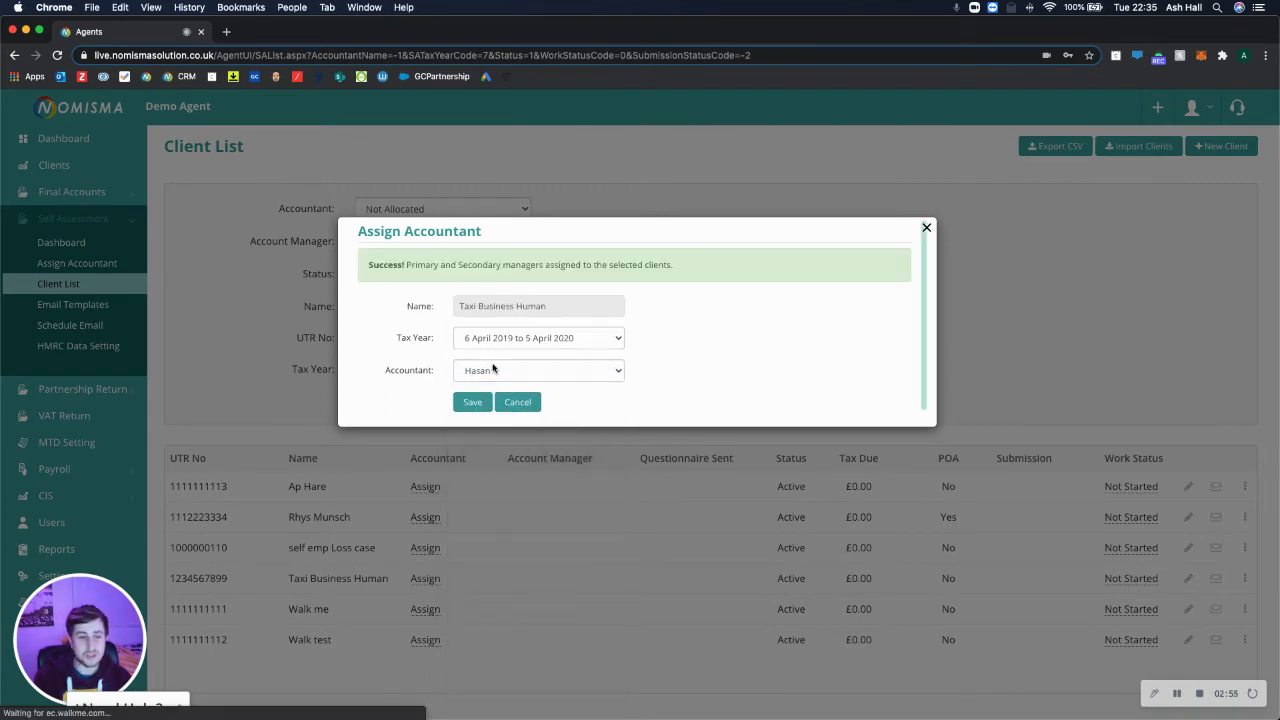
- Assign an accountant to the self emp Loss case client
{"action": "scroll", "coordinate": [520, 445], "scroll_direction": "down", "scroll_amount": 2}
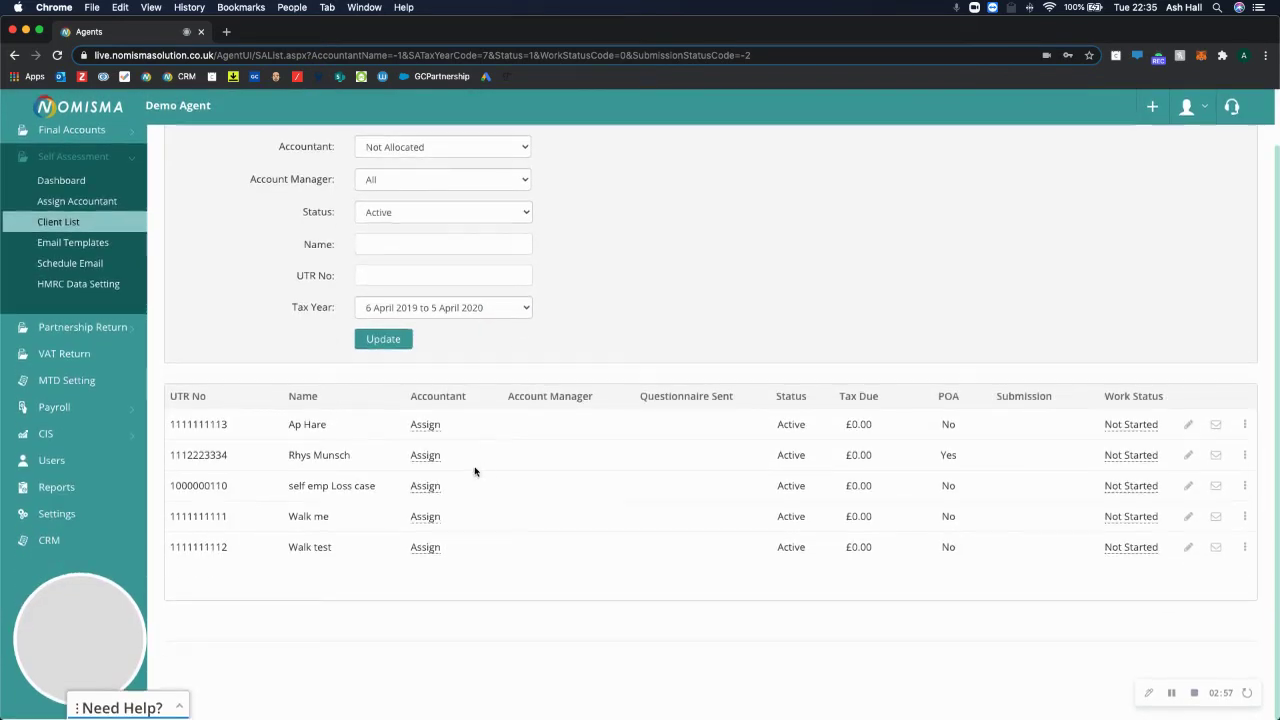
{"action": "left_click", "coordinate": [425, 474]}
{"action": "left_click", "coordinate": [505, 326]}
{"action": "left_click", "coordinate": [505, 478]}
{"action": "left_click", "coordinate": [473, 356]}
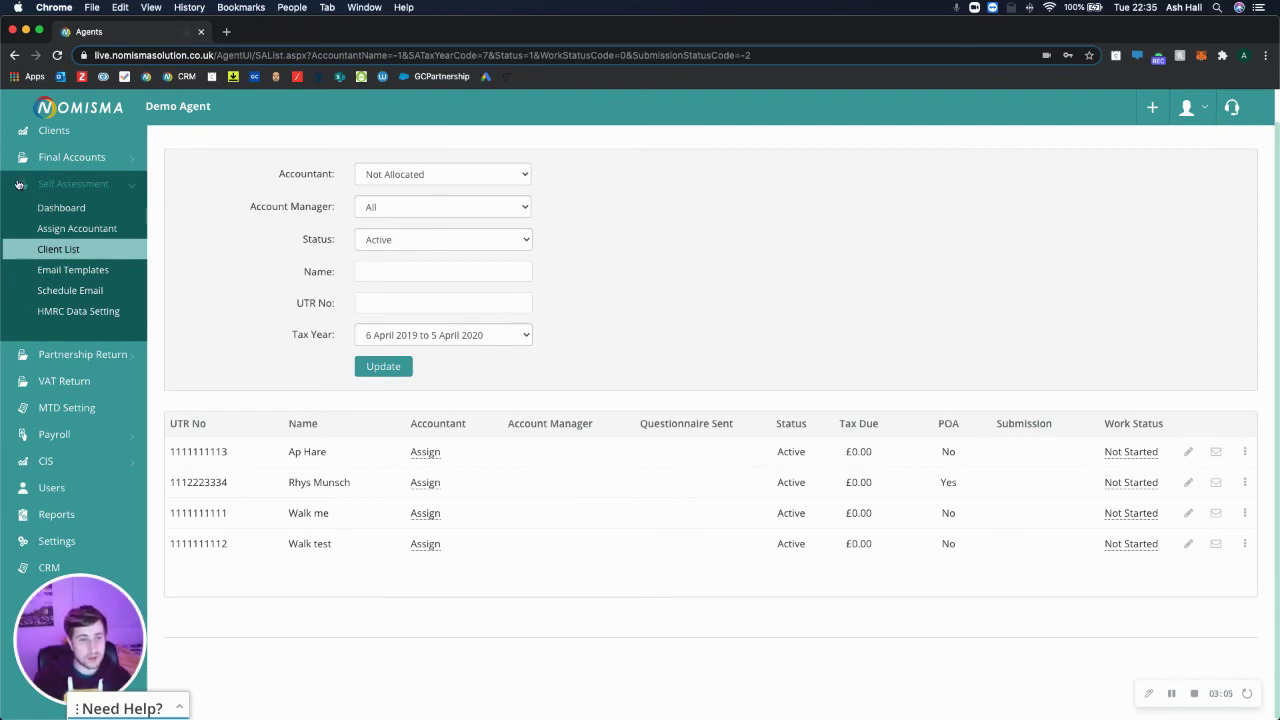
- Return to the Self Assessment dashboard and open the Awaiting Review client list of the seventh assignee
{"action": "left_click", "coordinate": [62, 207]}
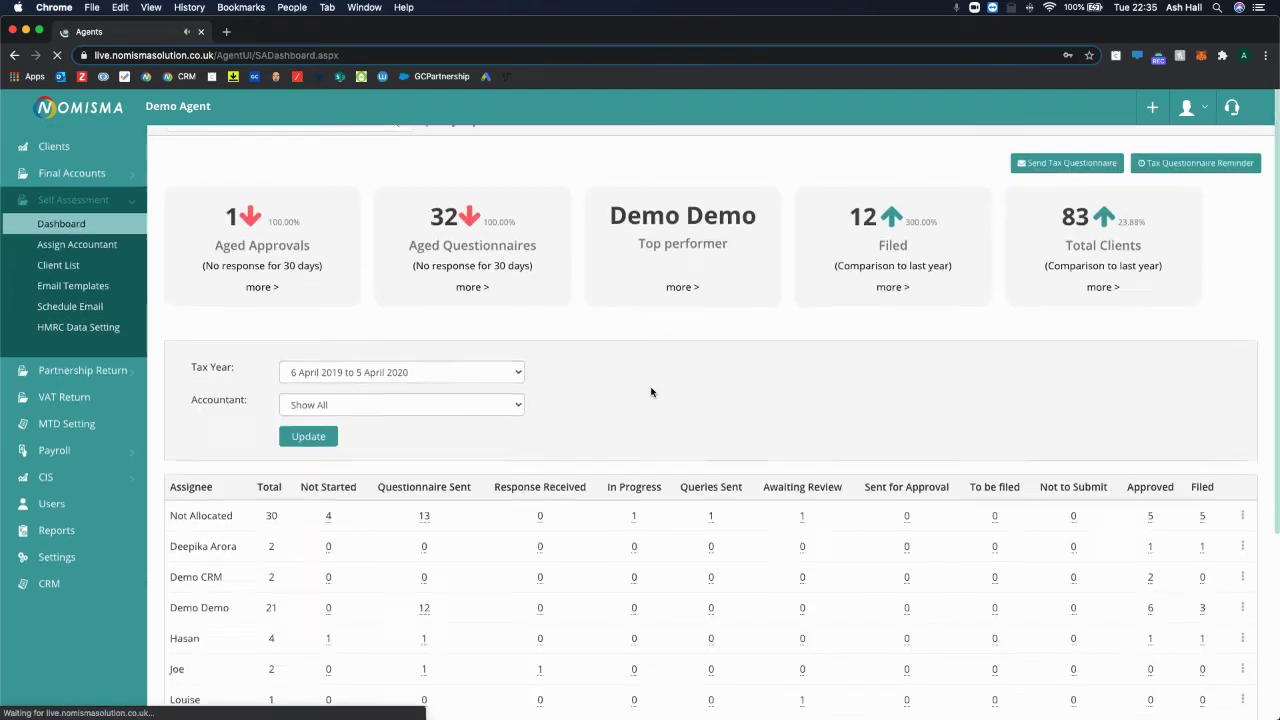
{"action": "scroll", "coordinate": [650, 393], "scroll_direction": "down", "scroll_amount": 3}
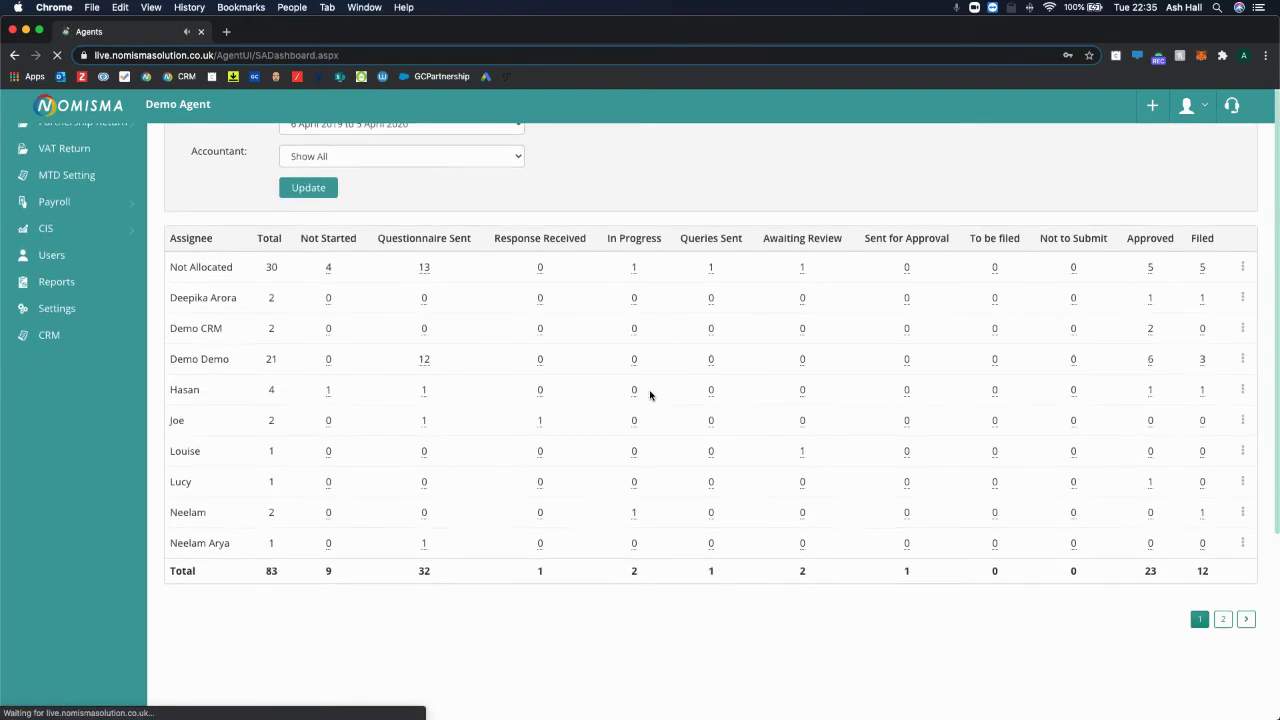
{"action": "left_click", "coordinate": [802, 454]}
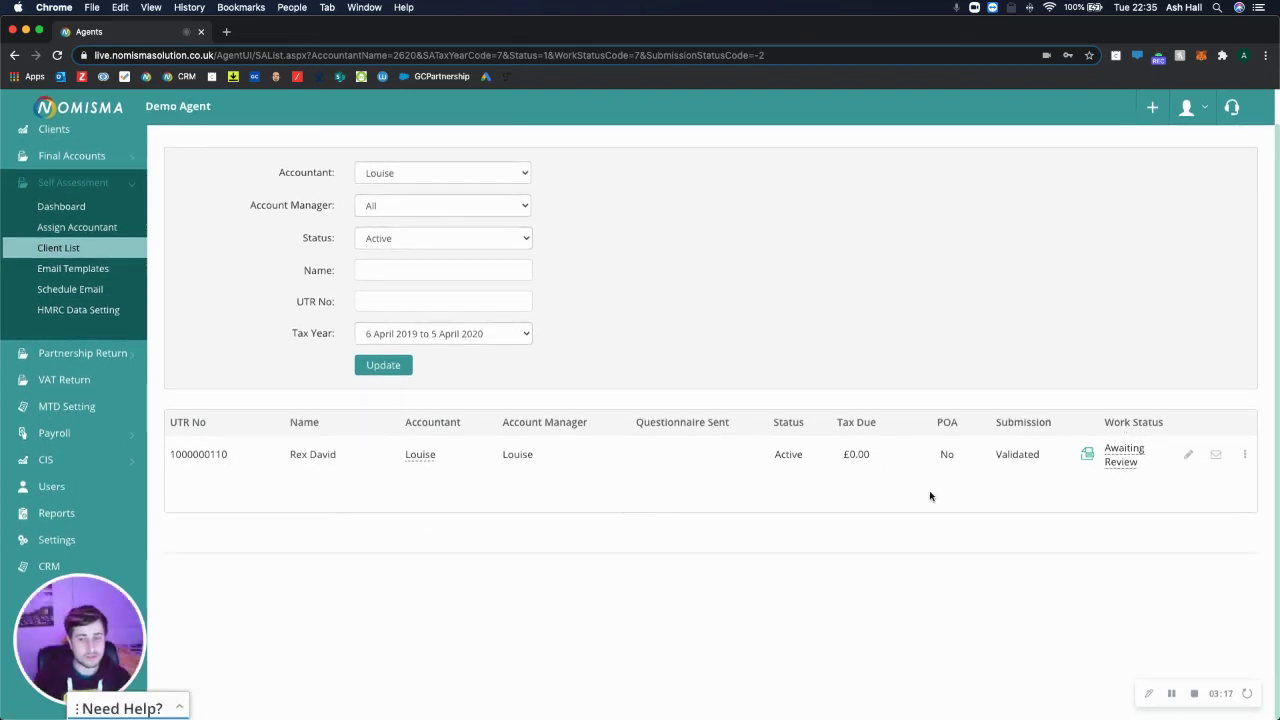
- View the work status options for the client awaiting review and close the dialog without saving
{"action": "left_click", "coordinate": [1127, 461]}
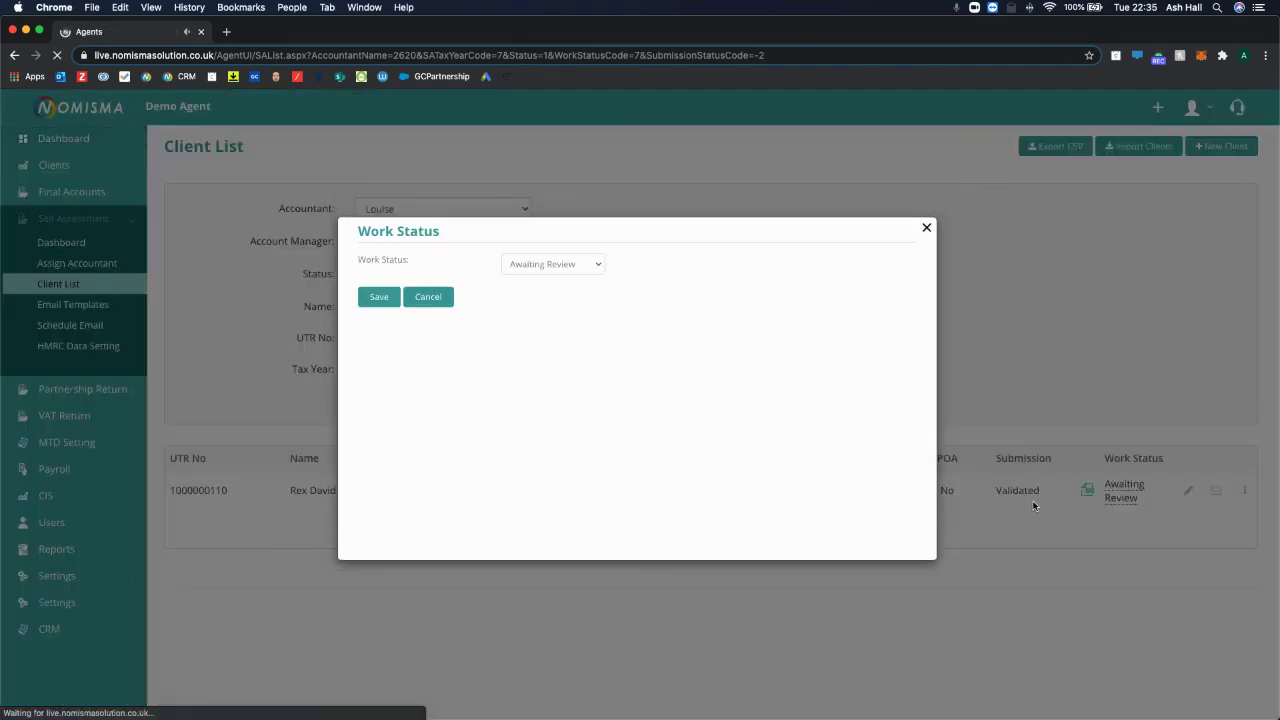
{"action": "left_click", "coordinate": [539, 266]}
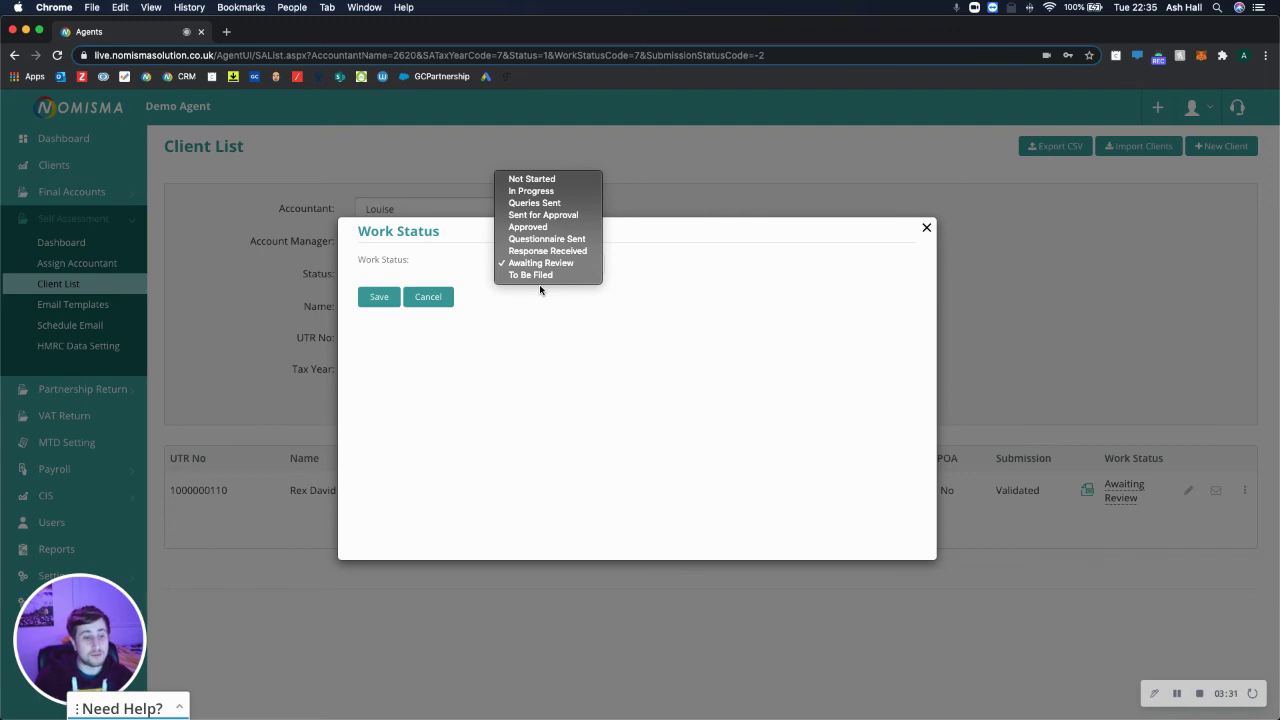
{"action": "left_click", "coordinate": [710, 318]}
{"action": "left_click", "coordinate": [927, 230]}
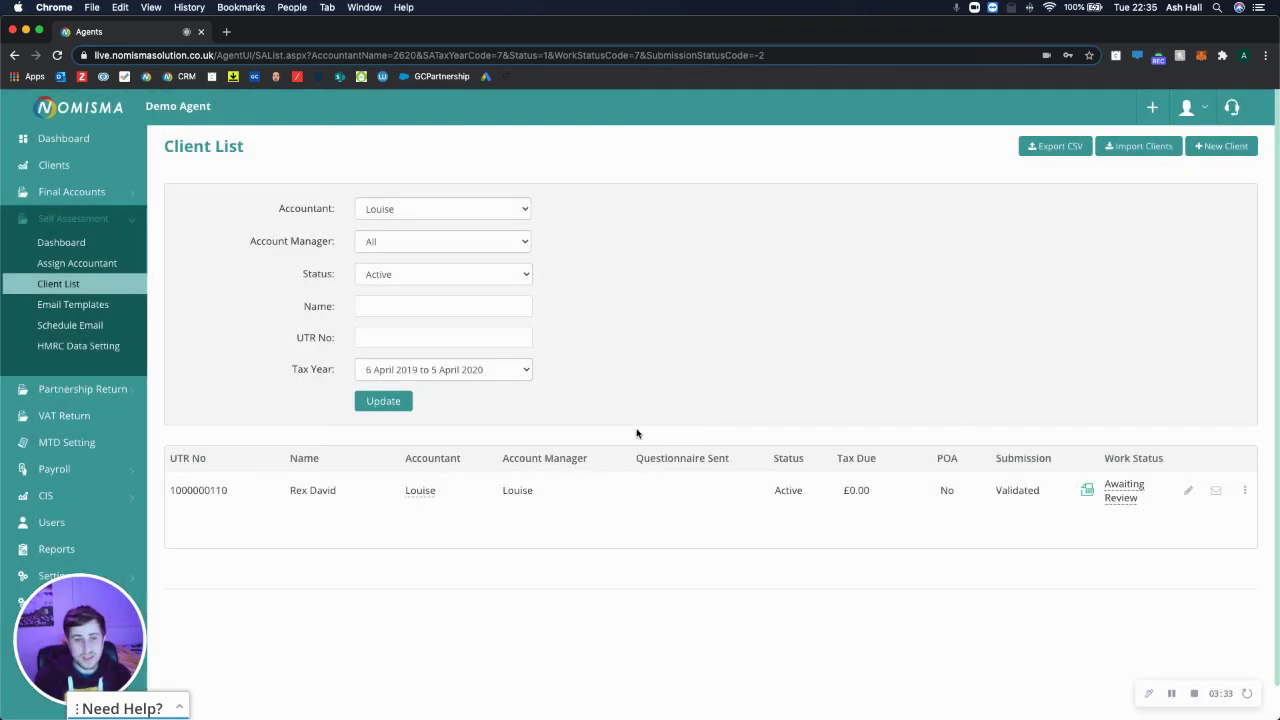
- View the client's own tax return dashboard and close it to return to the client list
{"action": "left_click", "coordinate": [316, 490]}
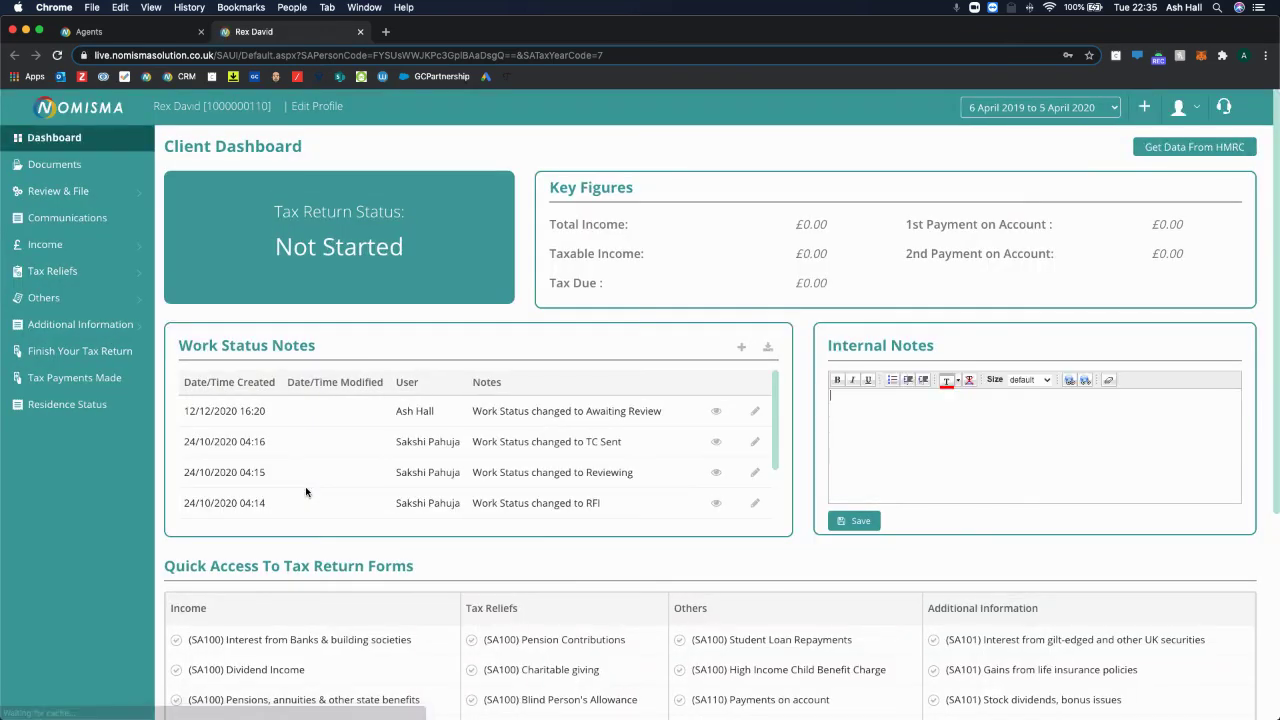
{"action": "left_click", "coordinate": [126, 34]}
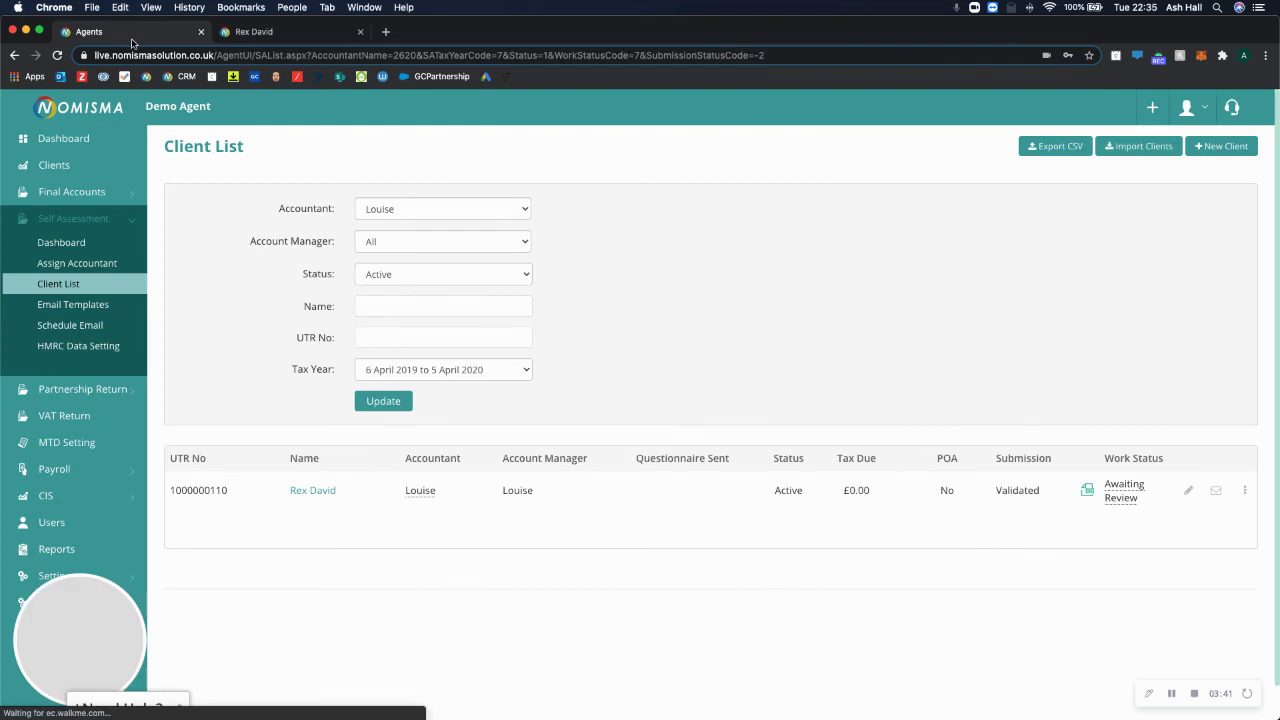
{"action": "left_click", "coordinate": [360, 33]}
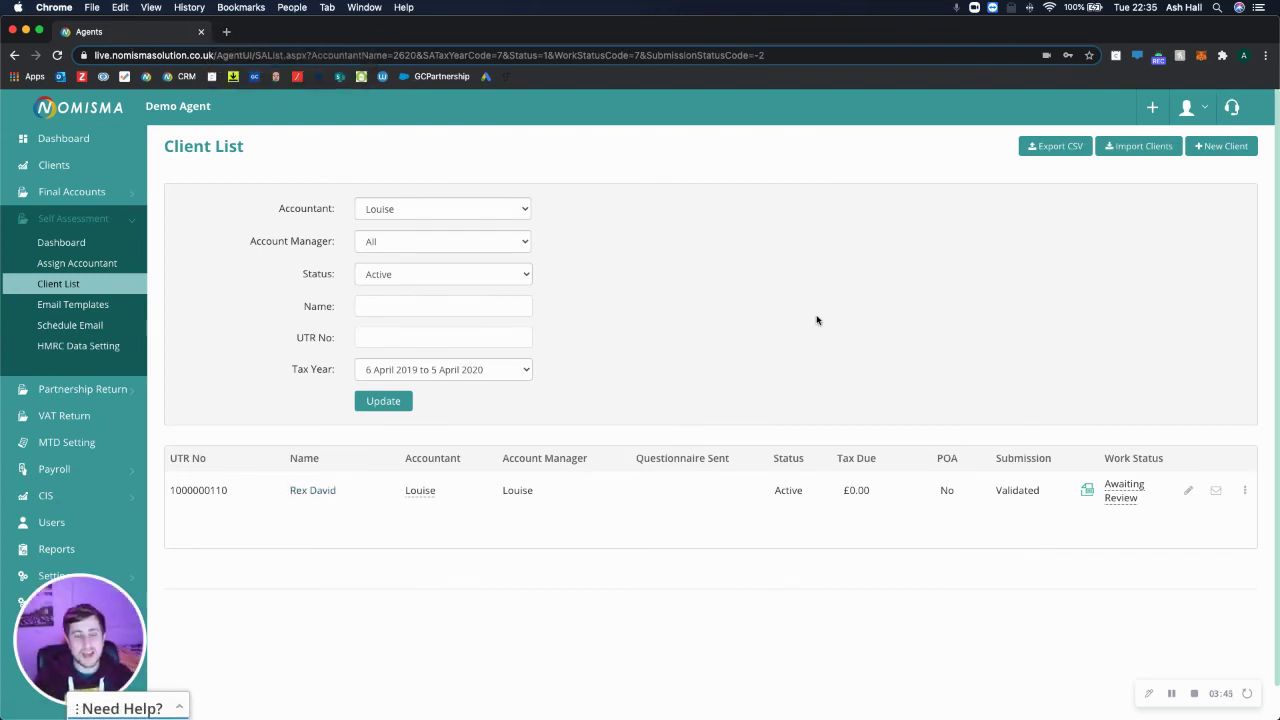